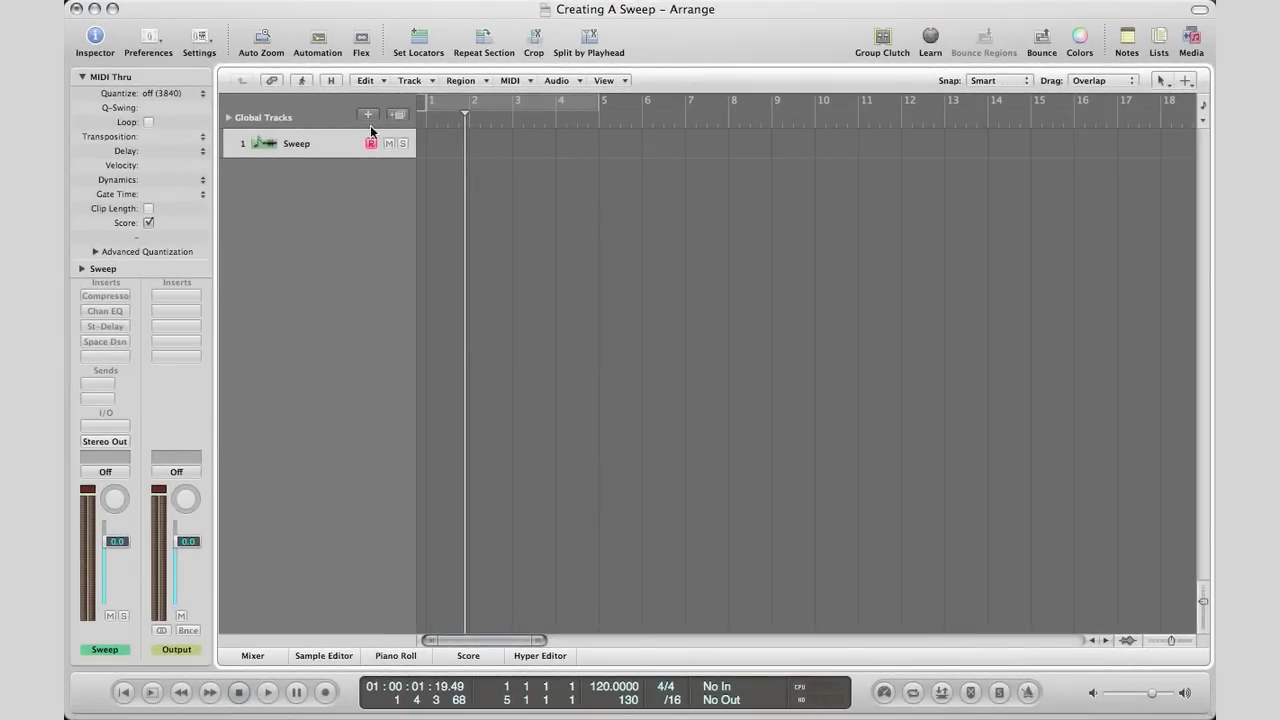
Dismiss the New Tracks dialog and load ES P (Stereo) on the Sweep track.
left_click(368, 115)
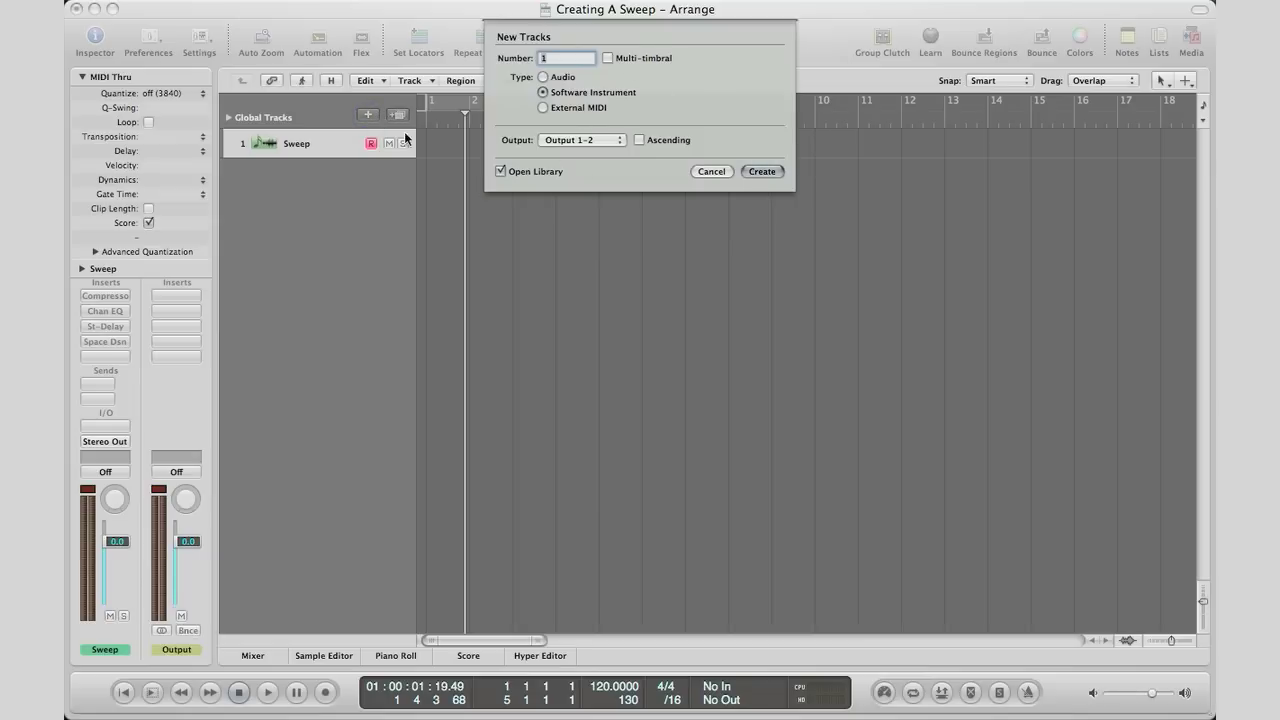
left_click(720, 172)
left_click(303, 143)
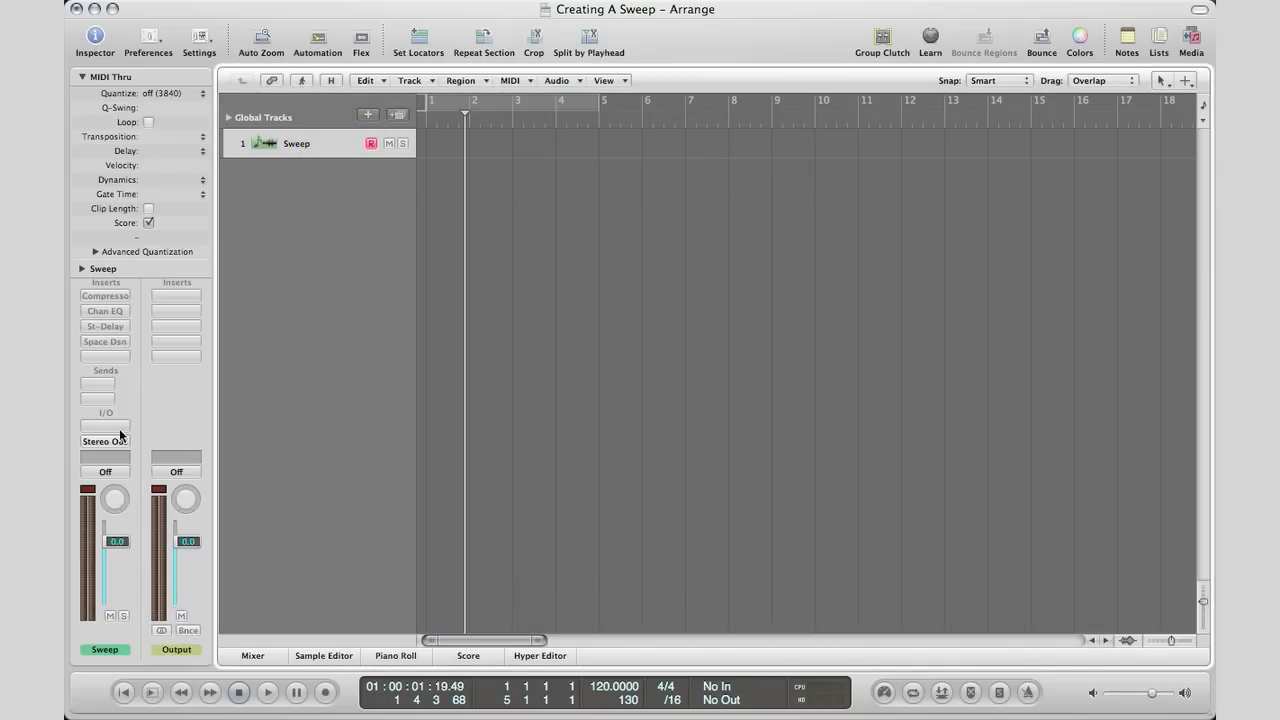
left_click(105, 426)
mouse_move(136, 483)
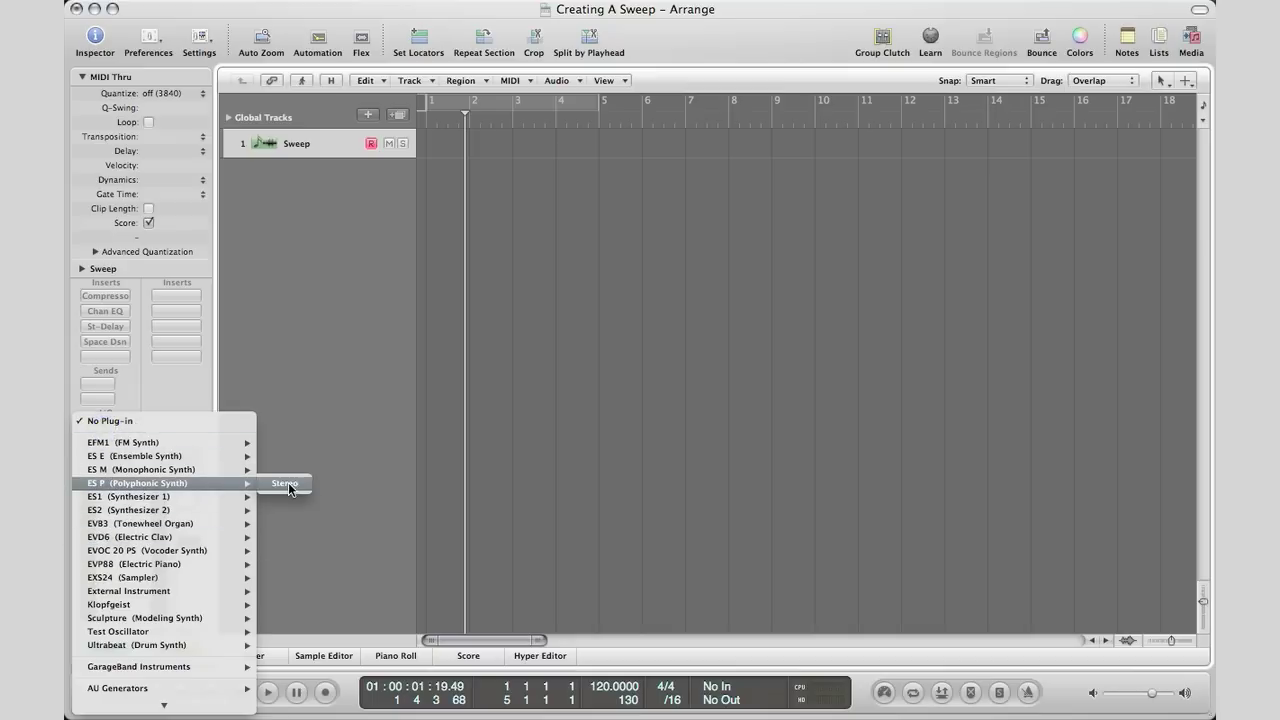
left_click(286, 483)
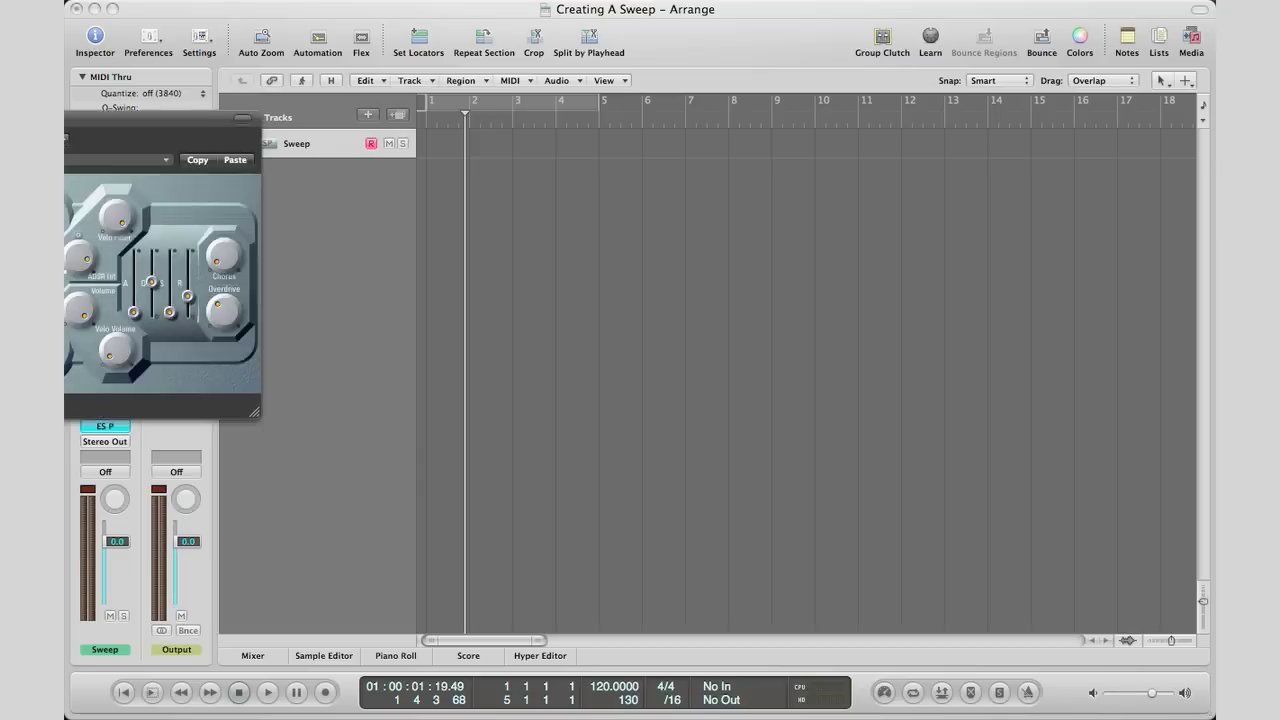
Centre the ES P window and place the Caps Lock typing keyboard below it.
left_click_drag(293, 173, 487, 179)
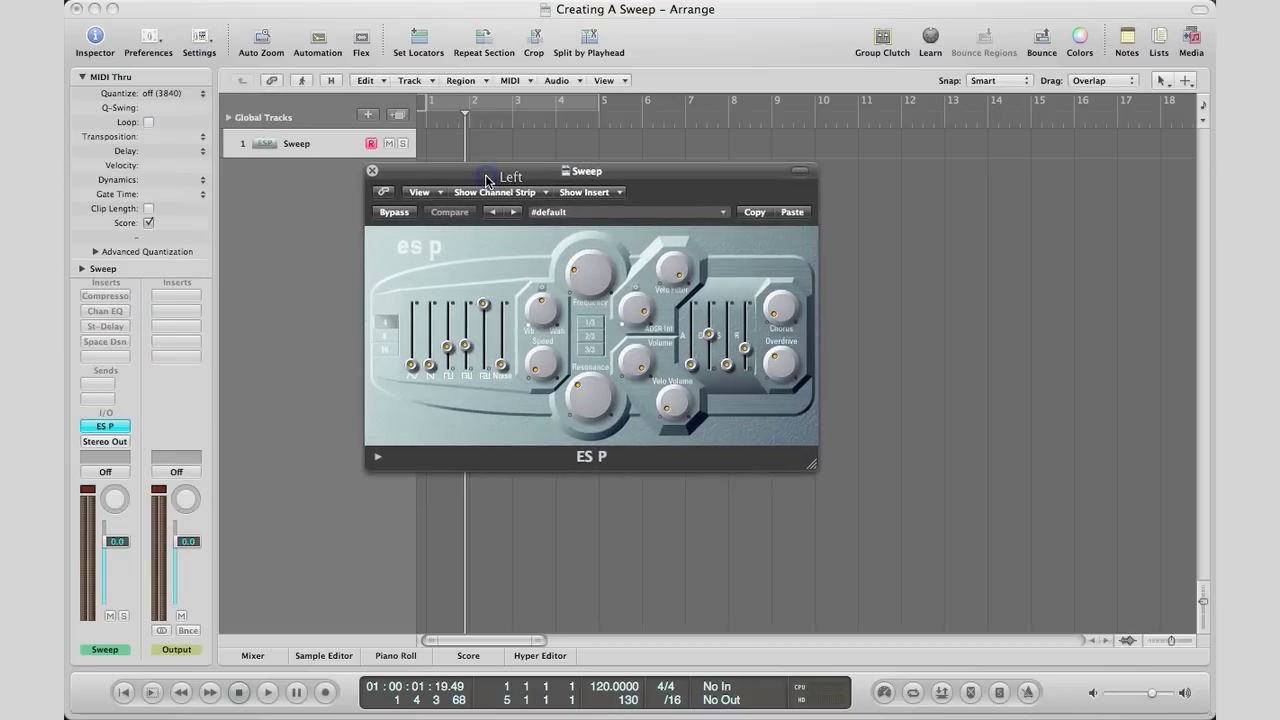
key("Caps_Lock")
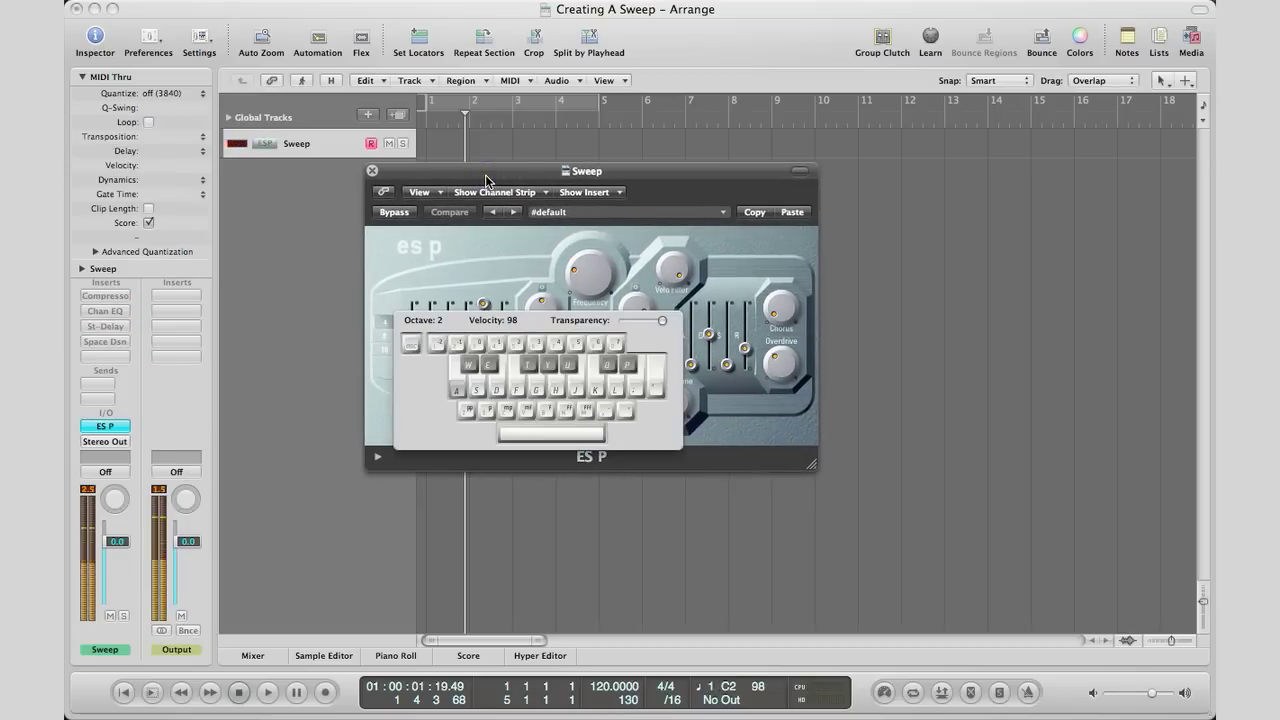
mouse_move(502, 331)
left_mouse_down()
mouse_move(537, 402)
mouse_move(551, 519)
left_mouse_up()
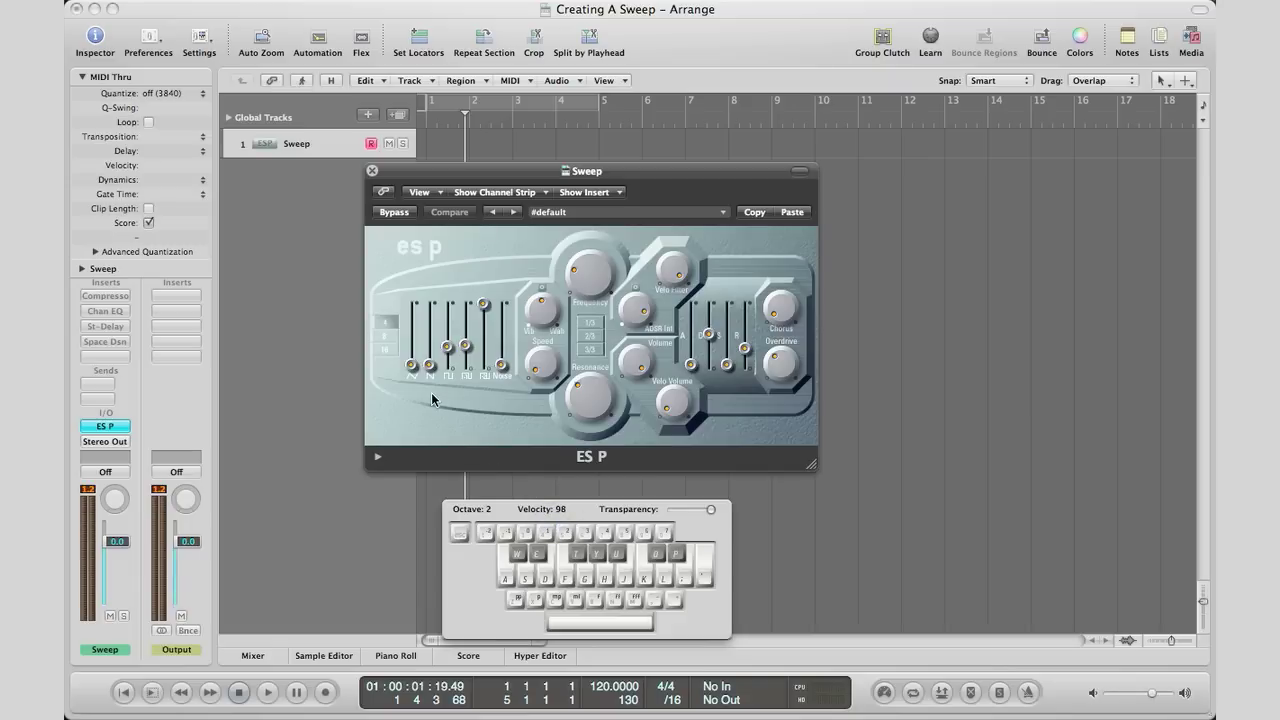
Raise the ES P Noise slider, turn the waveform sliders fully down, and audition it.
mouse_move(501, 365)
left_mouse_down()
mouse_move(514, 337)
mouse_move(505, 372)
left_mouse_up()
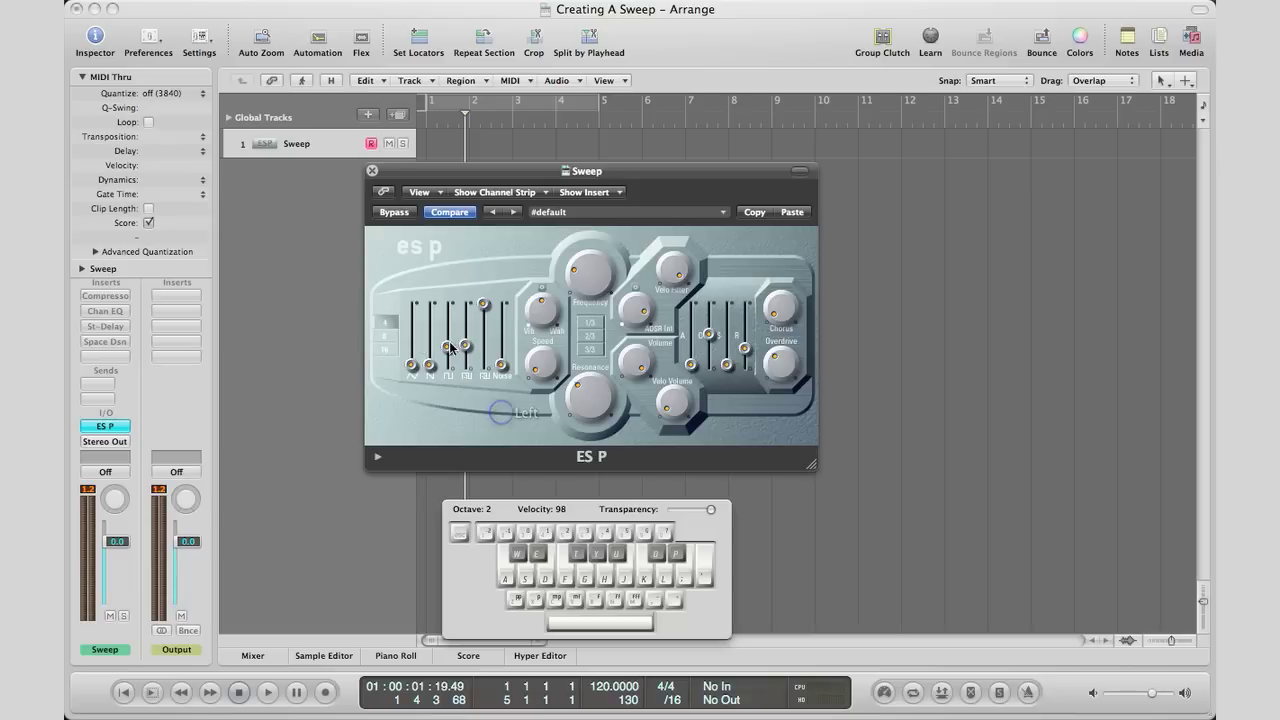
left_click(449, 343)
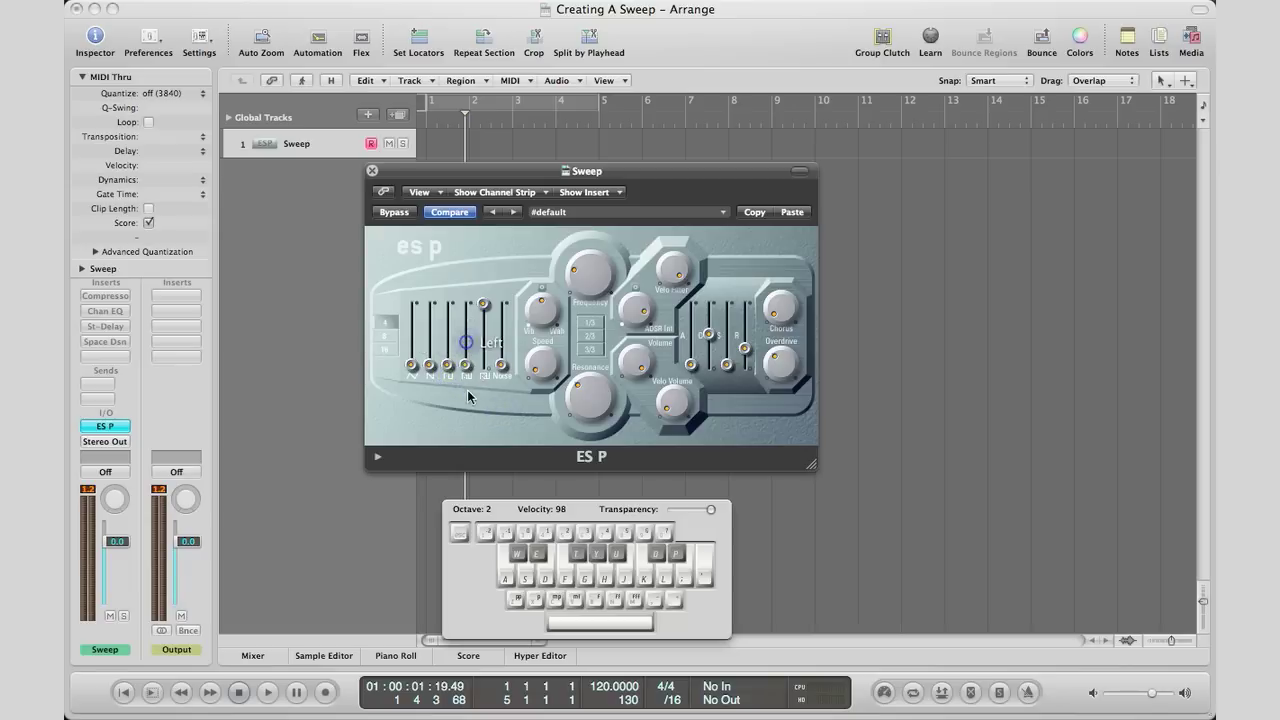
left_click(481, 303)
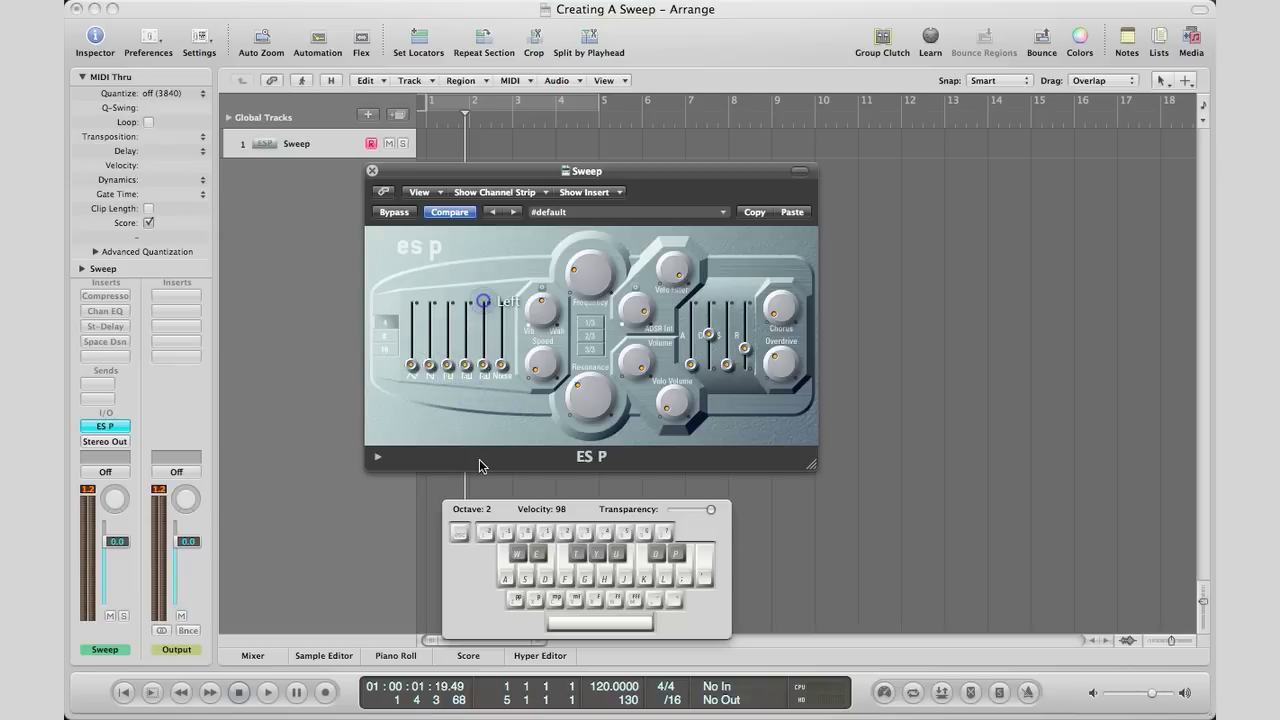
mouse_move(483, 305)
left_mouse_down()
mouse_move(483, 365)
mouse_move(502, 300)
left_mouse_up()
left_click(503, 362)
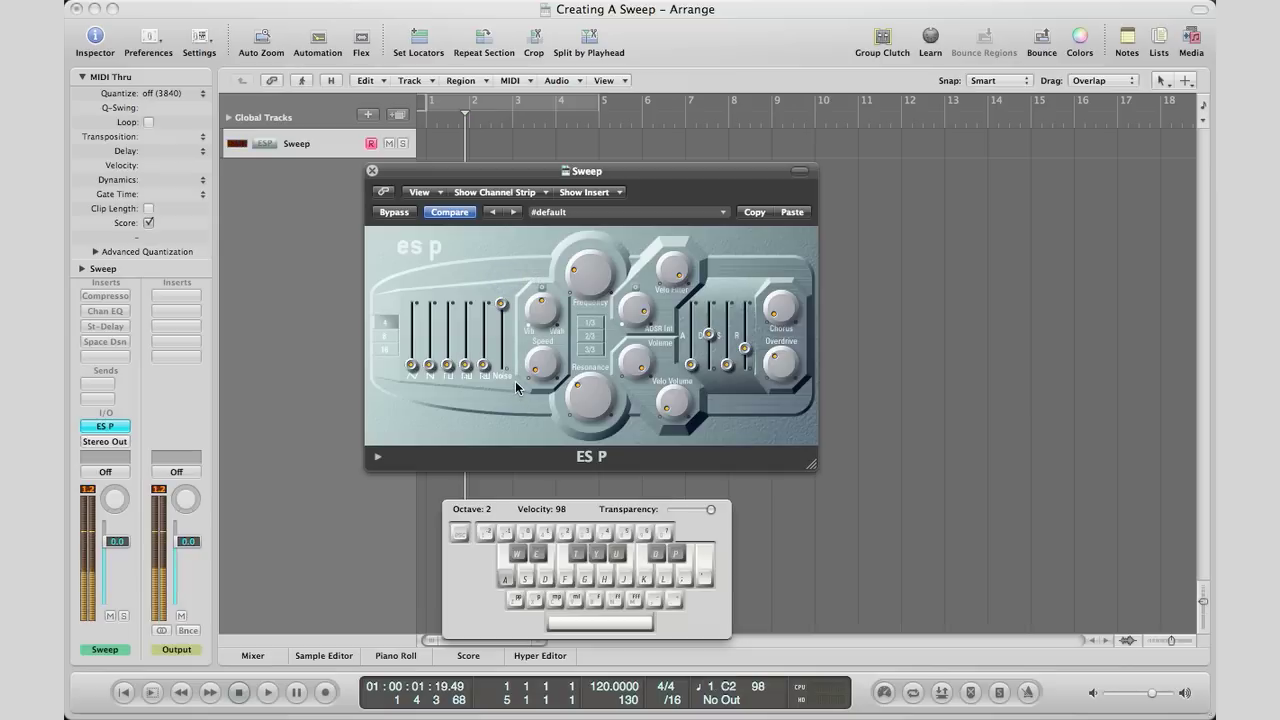
key("a")
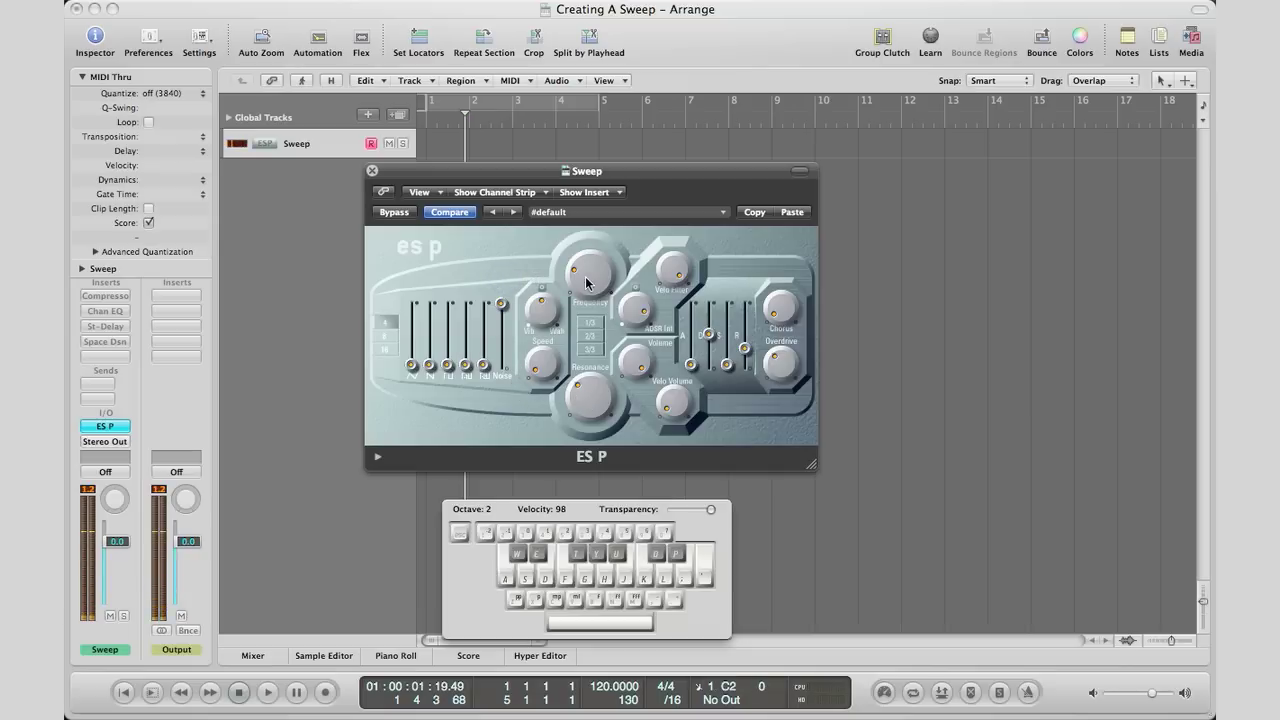
Retune the filter Frequency and Resonance, raise the Attack, and audition the slower attack.
left_click_drag(583, 282, 585, 254)
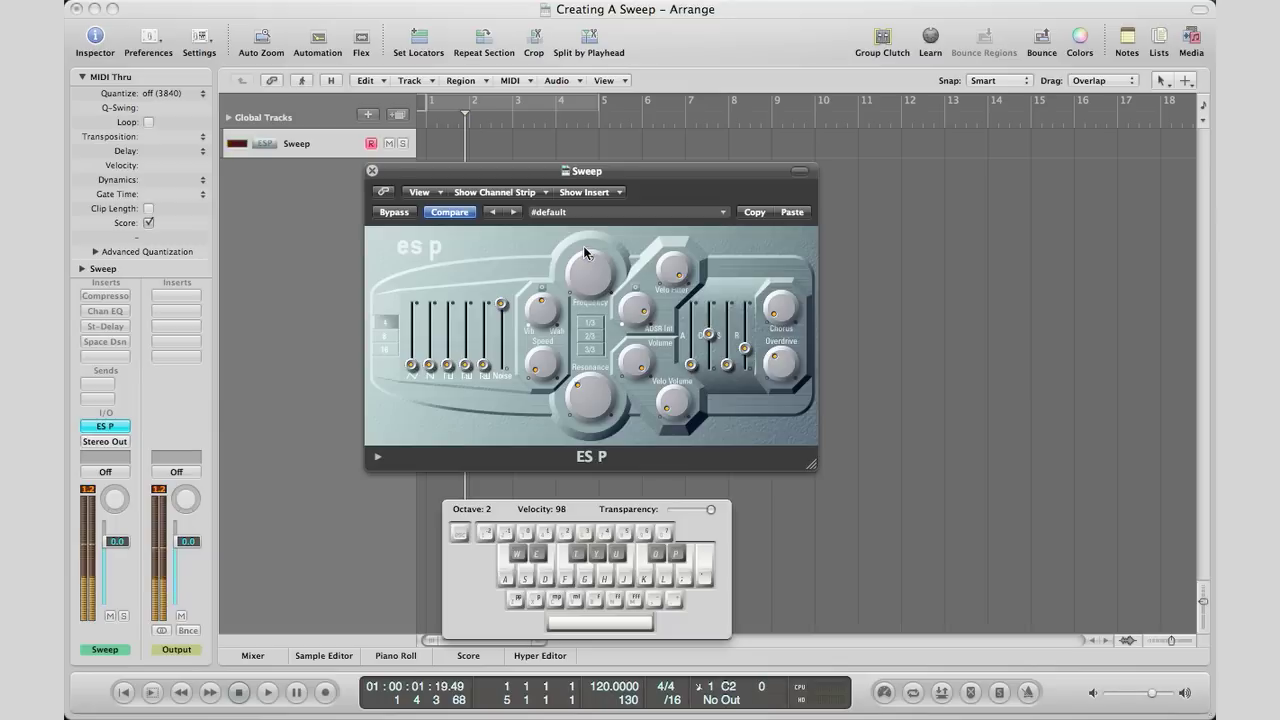
left_click(583, 262)
left_click(574, 403)
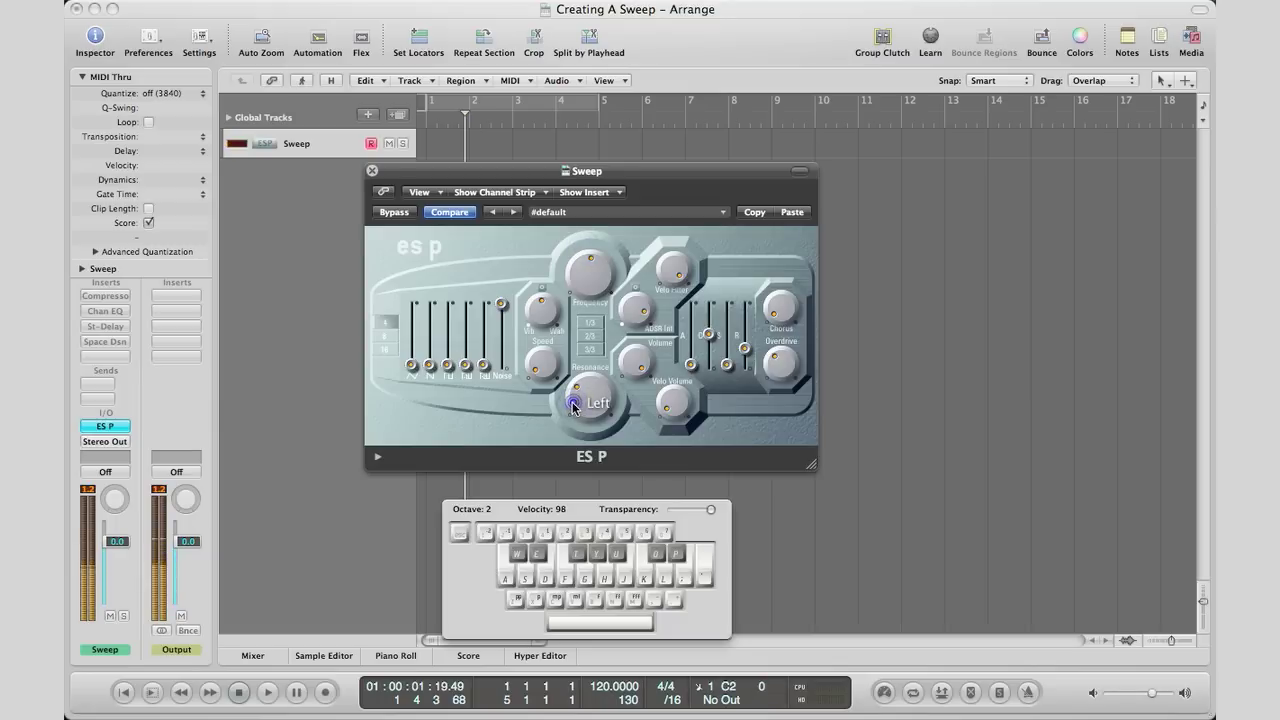
left_click_drag(574, 403, 580, 398)
left_click(692, 360)
left_click_drag(692, 360, 701, 322)
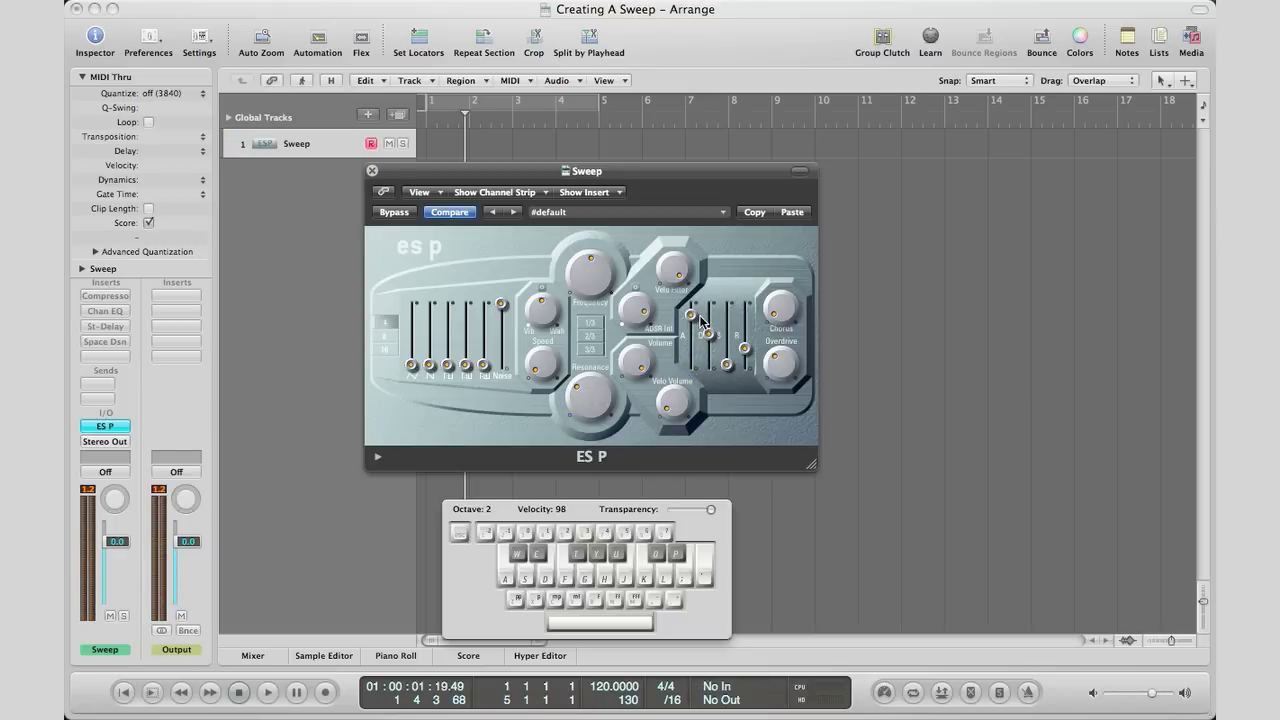
key("a")
Lengthen the ES P release, audition C2 notes, and lower the filter frequency slightly.
key("a")
left_click_drag(746, 350, 752, 318)
key("a")
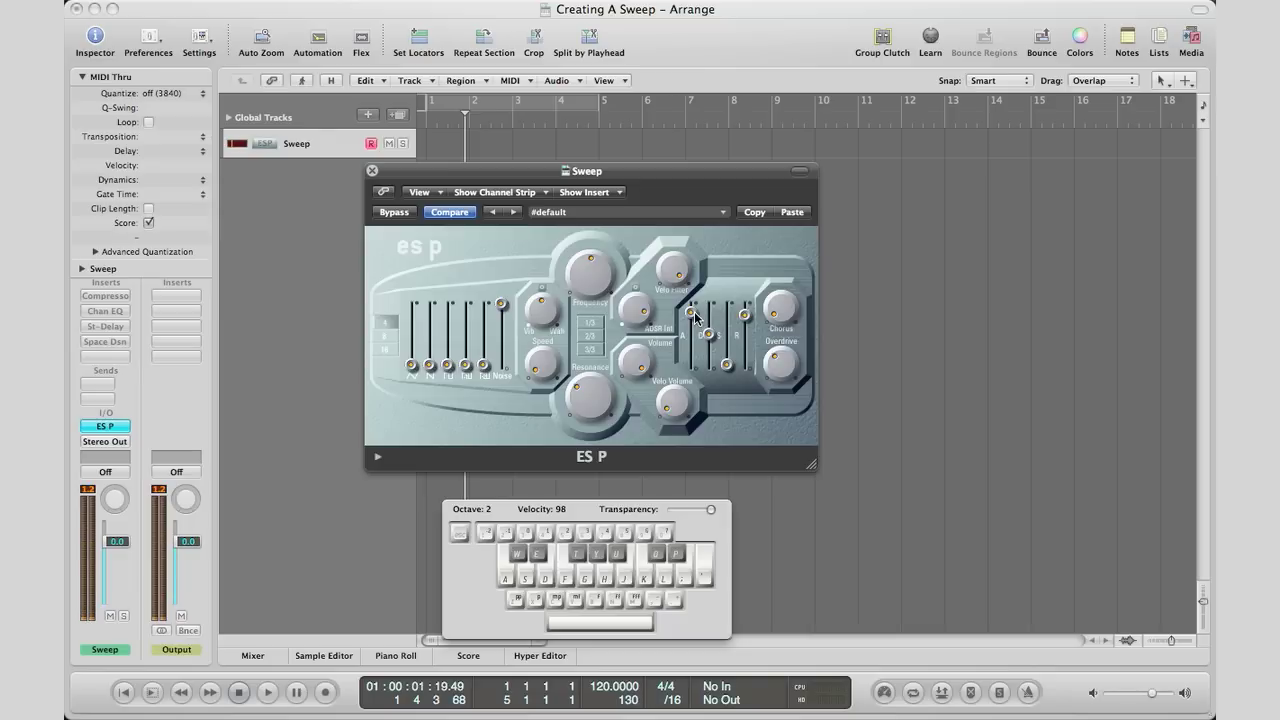
key("a")
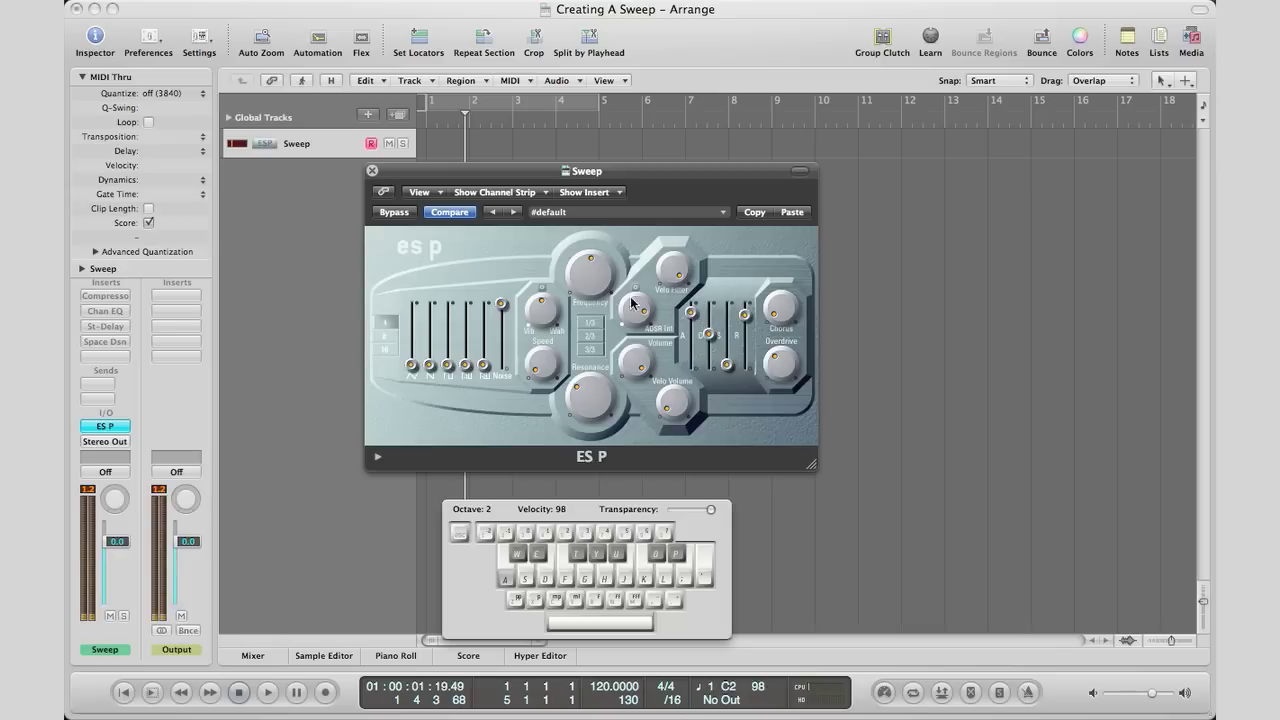
left_click_drag(582, 286, 580, 346)
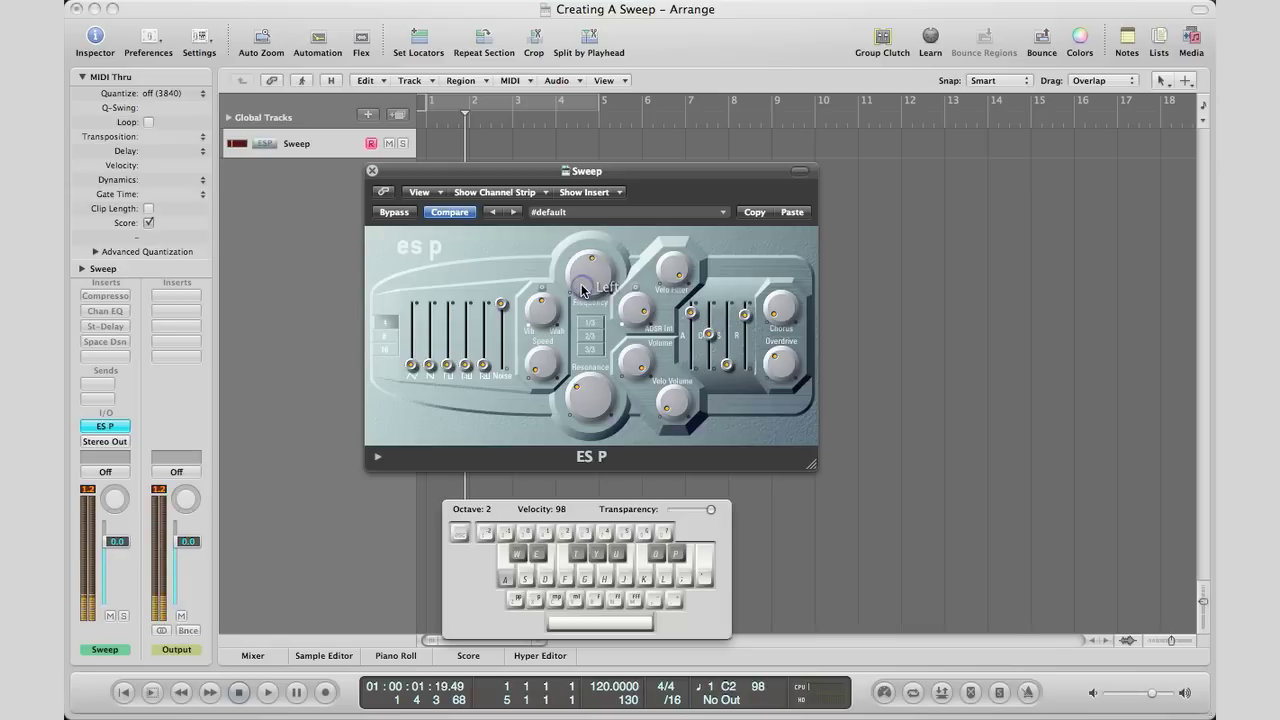
Raise the ES P Overdrive slightly and audition C2 and D2 notes.
left_click(573, 413)
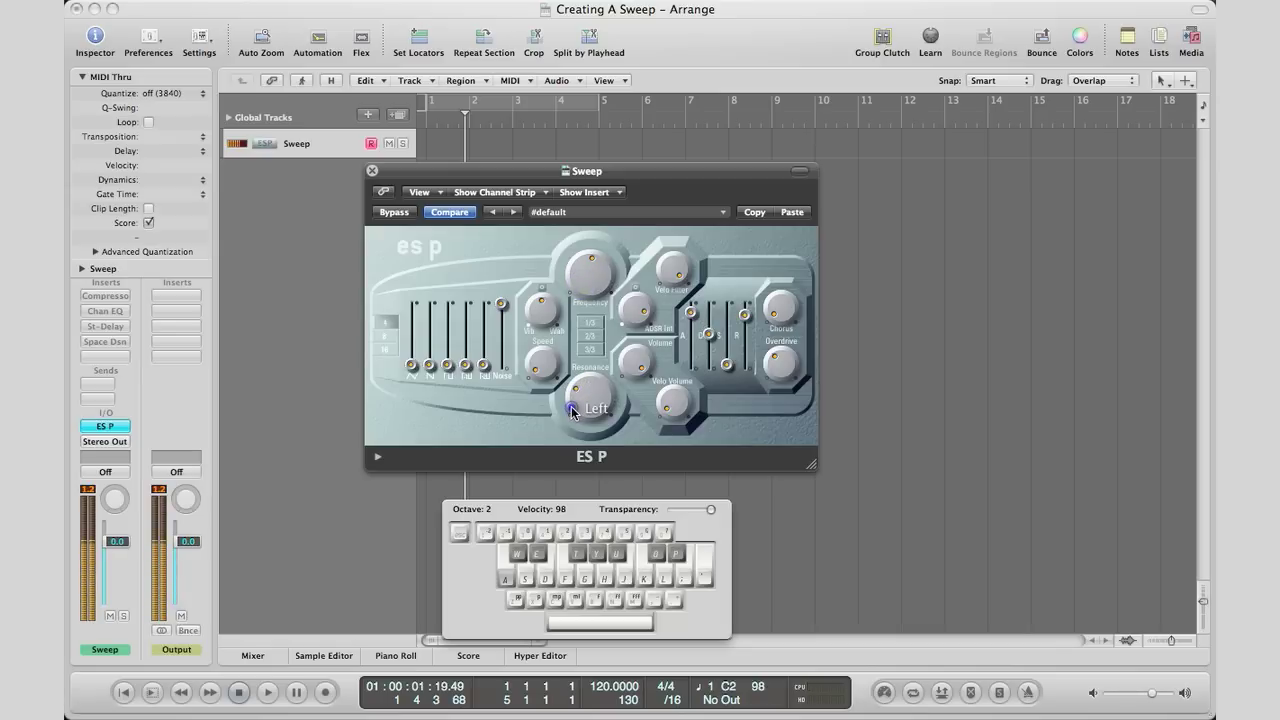
key("a")
left_click(777, 367)
left_click_drag(777, 367, 779, 343)
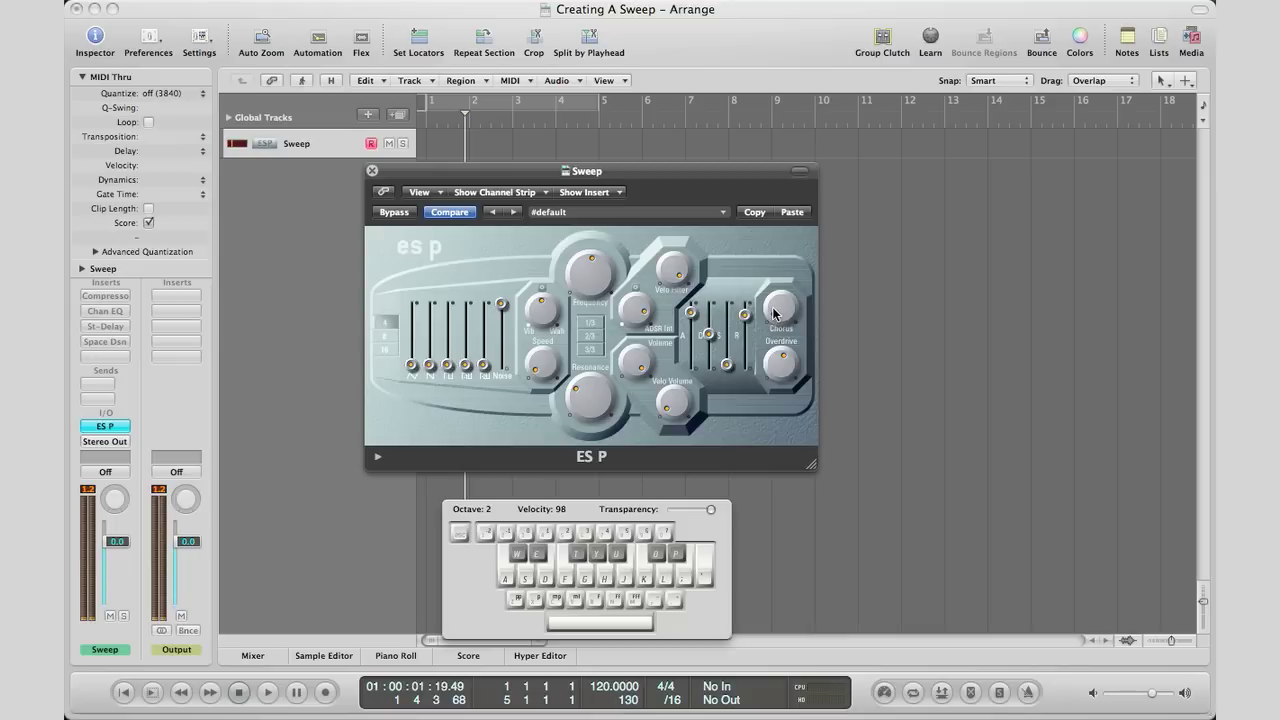
left_click(766, 250)
key("a")
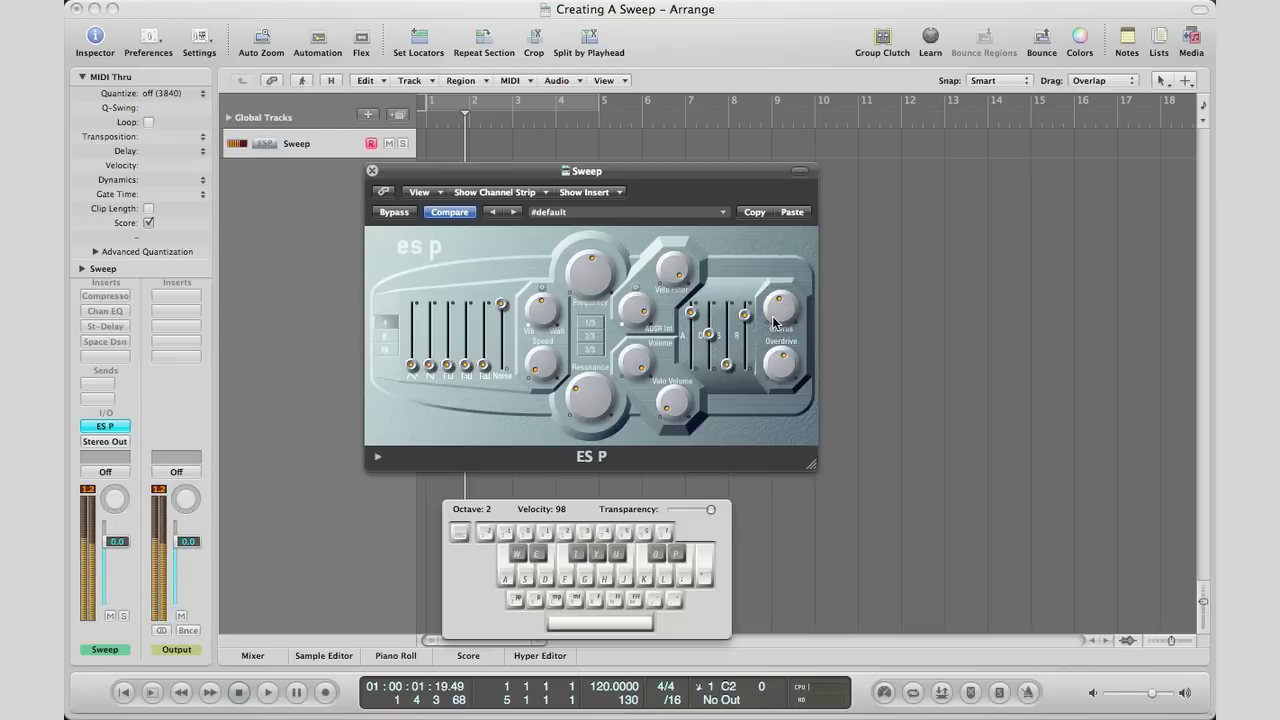
left_click(775, 321)
key("s")
key("a")
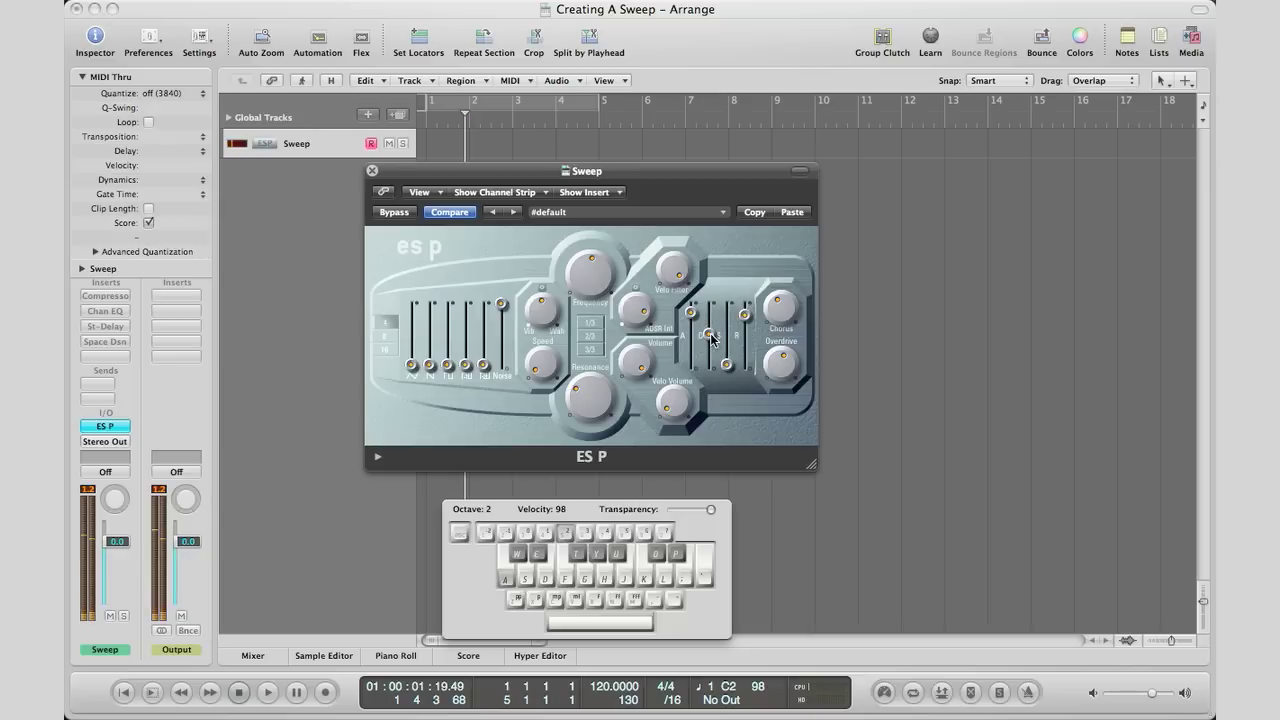
Shift Musical Typing to octave 1, auditioning C notes, and adjust the chorus amount.
key("z")
key("z")
key("a")
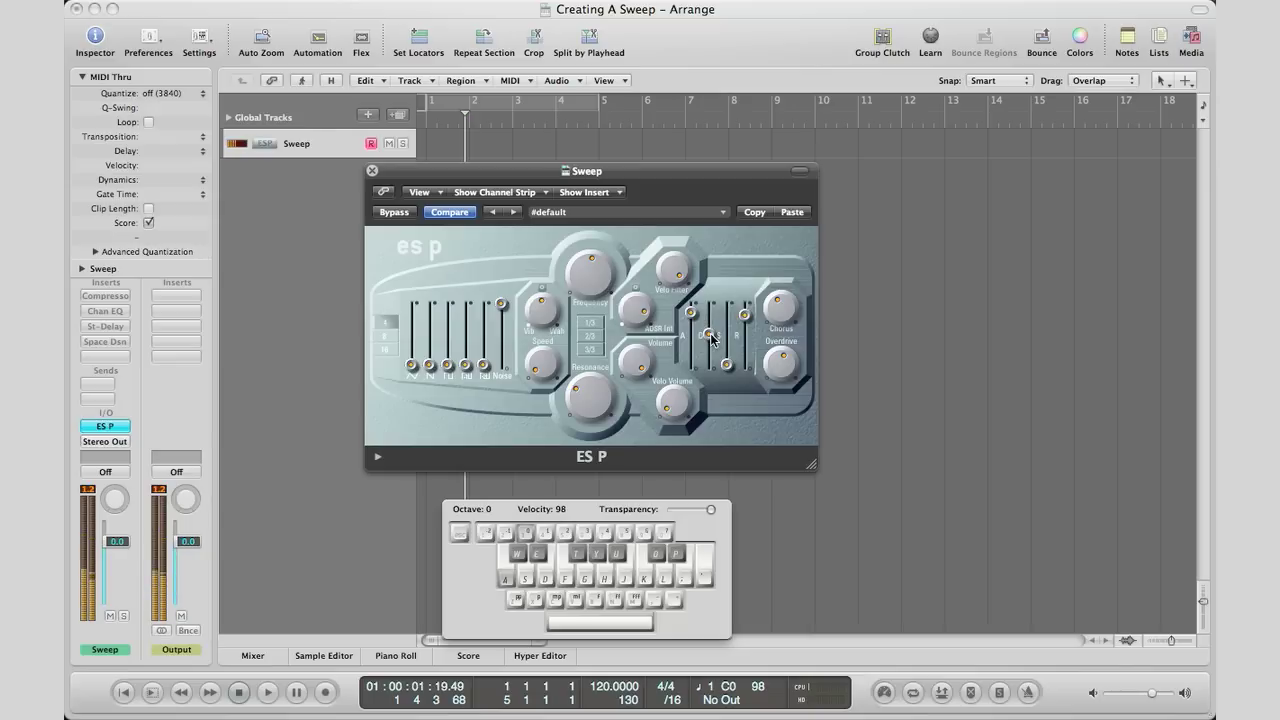
key("x")
key("a")
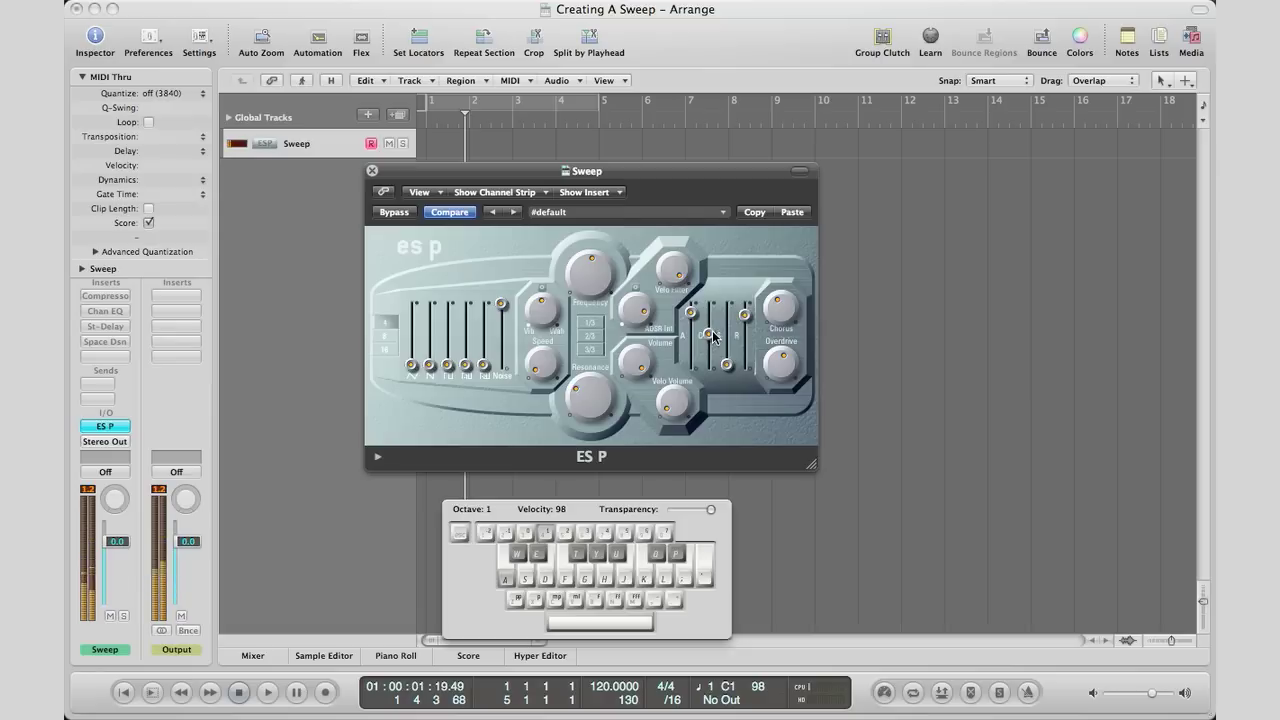
left_click(783, 327)
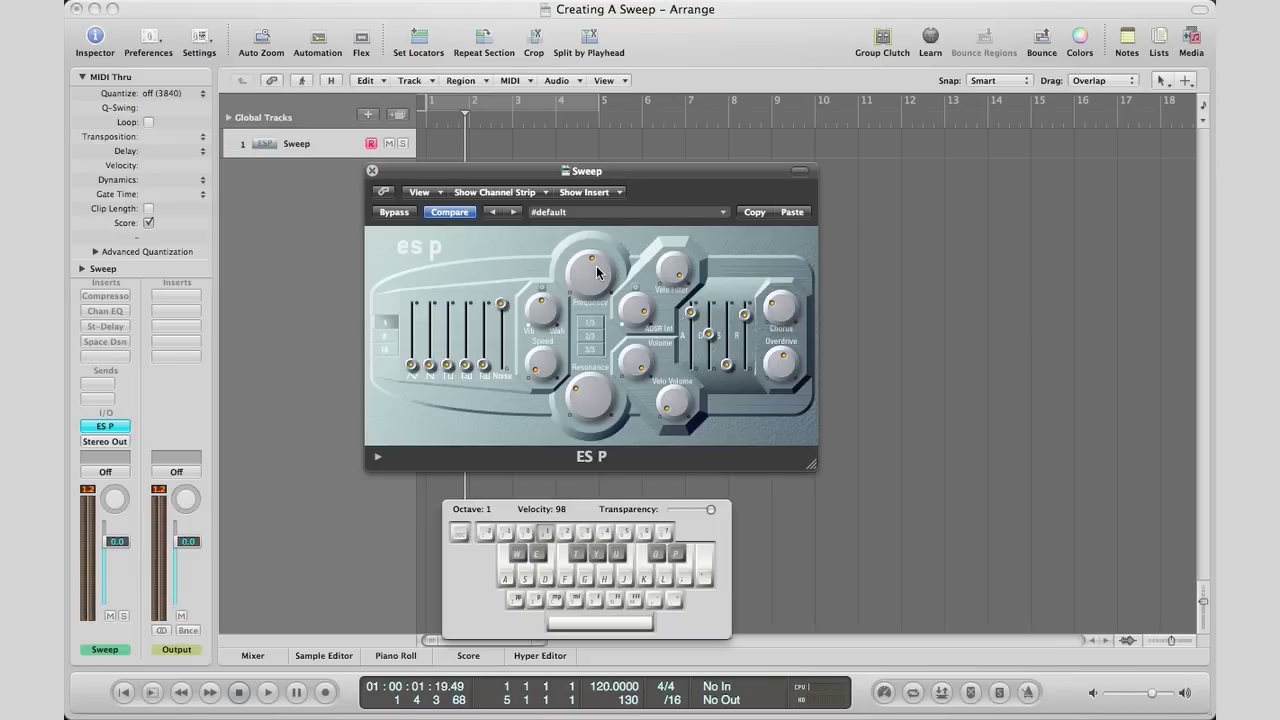
left_click_drag(595, 277, 590, 312)
key("a")
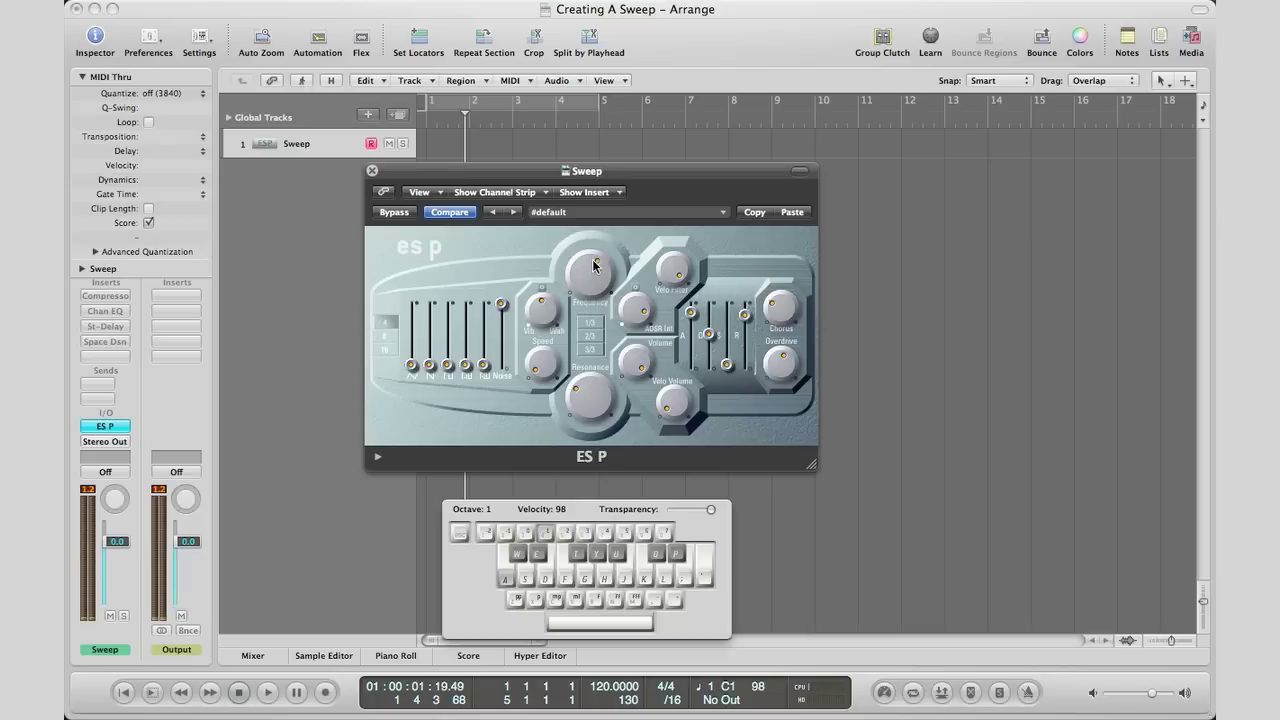
key("a")
left_click_drag(593, 260, 592, 216)
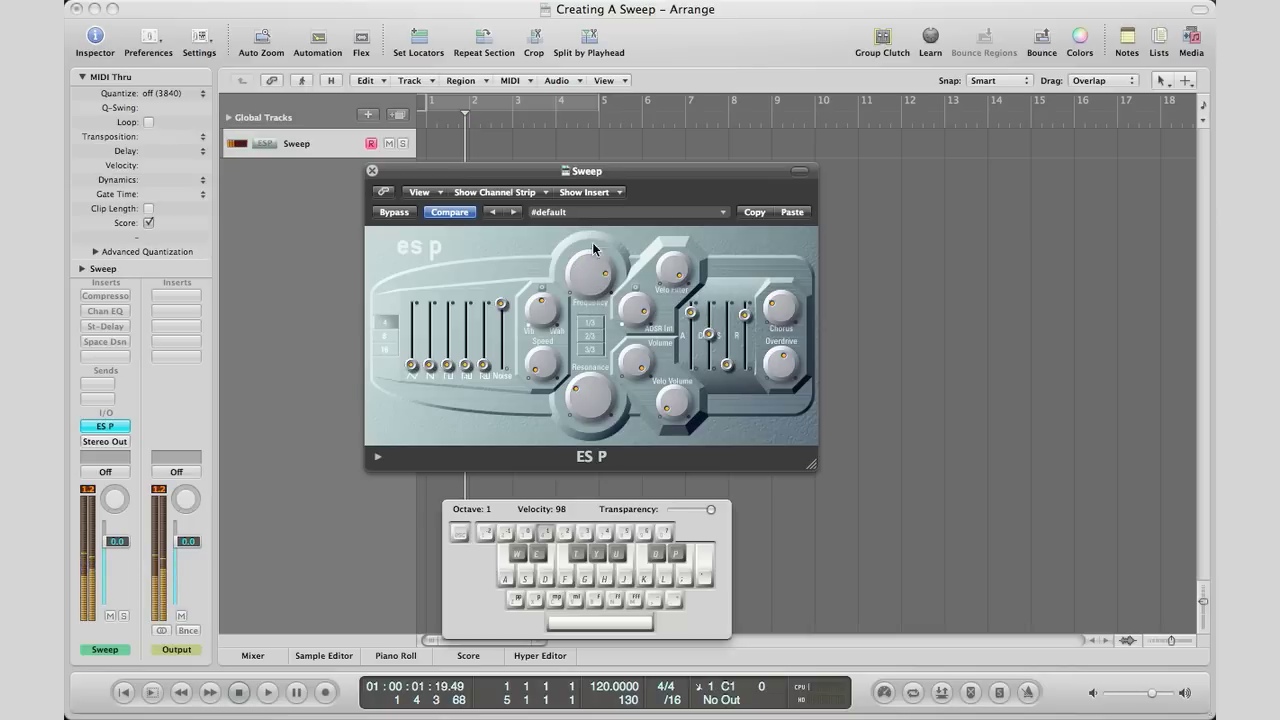
mouse_move(592, 216)
left_mouse_down()
mouse_move(595, 290)
mouse_move(592, 273)
left_mouse_up()
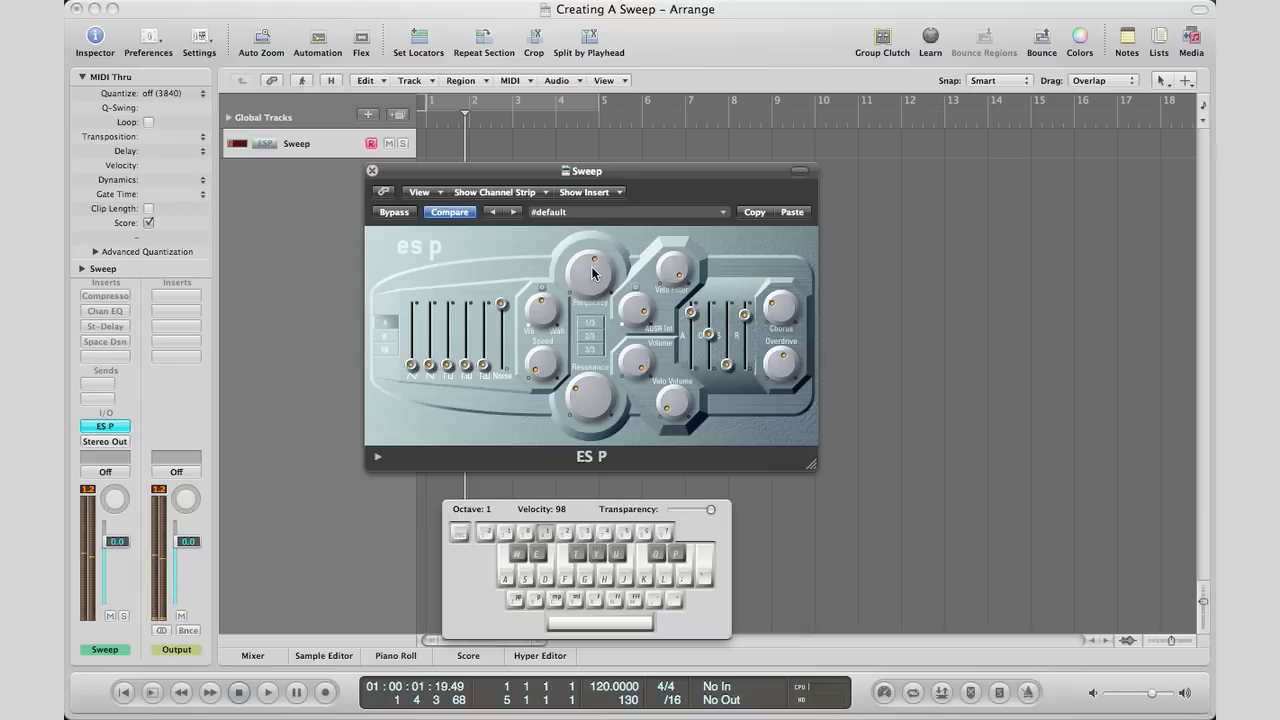
left_click(592, 273)
key("a")
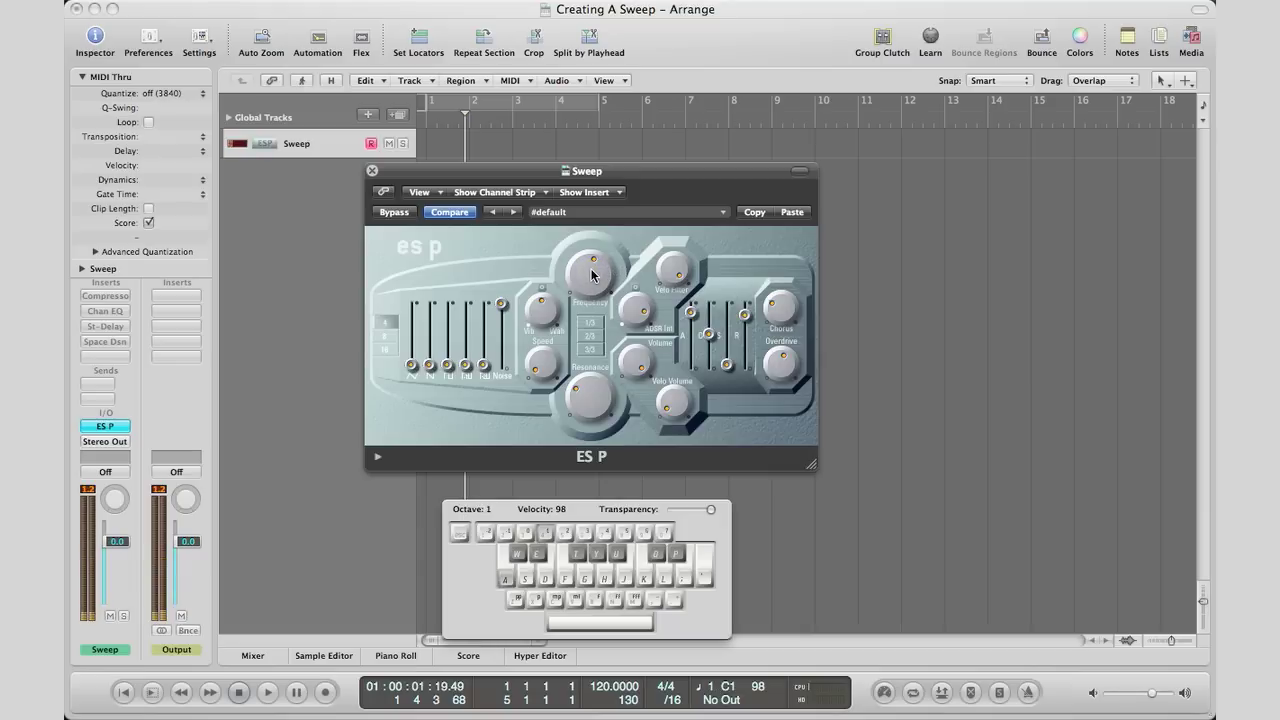